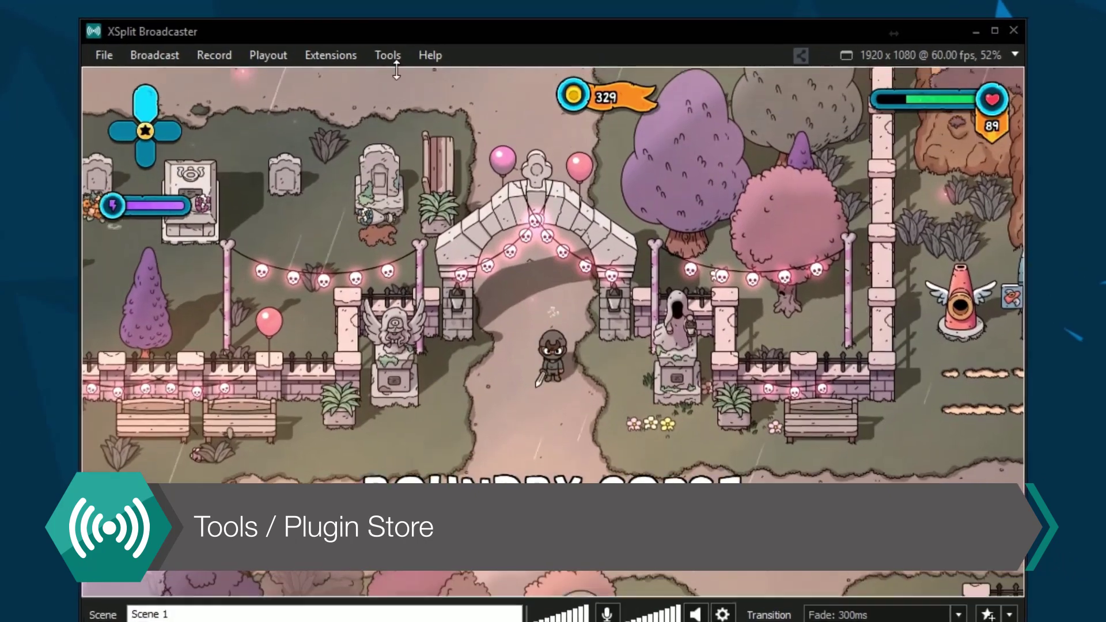
Install the AbleGamers Alert plugin from the Plugin Store's Sources section.
{"action": "left_click", "coordinate": [390, 53]}
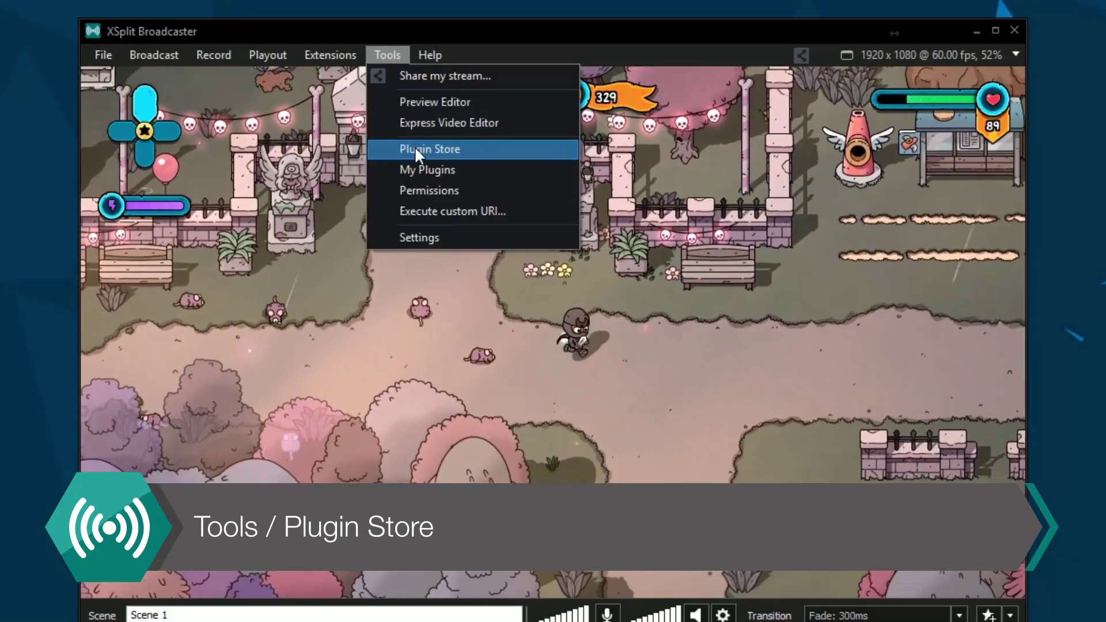
{"action": "left_click", "coordinate": [416, 152]}
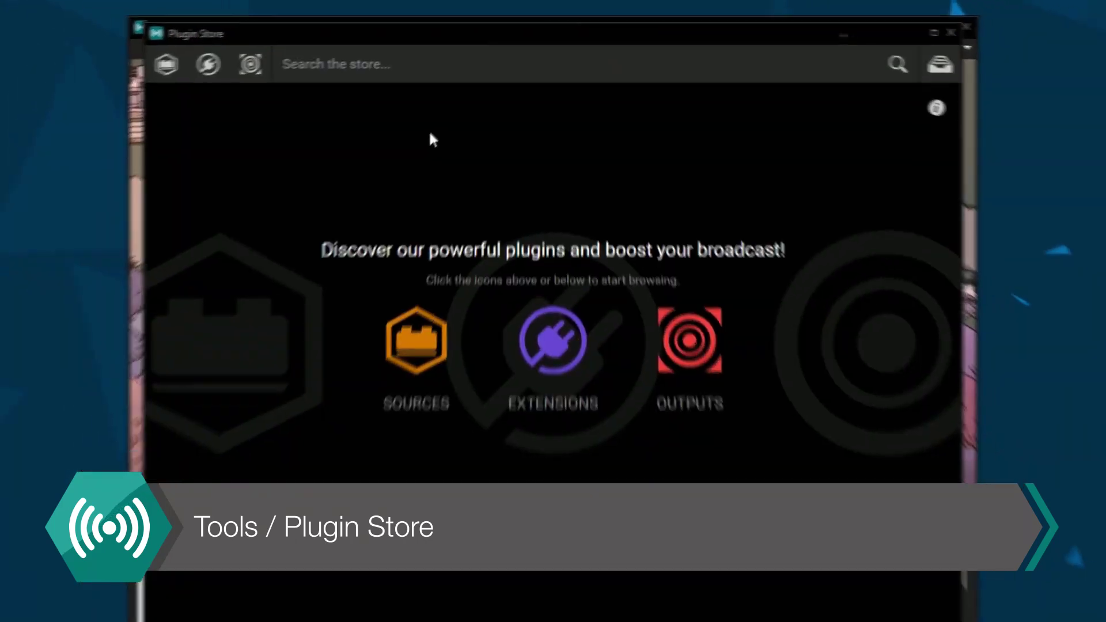
{"action": "left_click", "coordinate": [450, 291]}
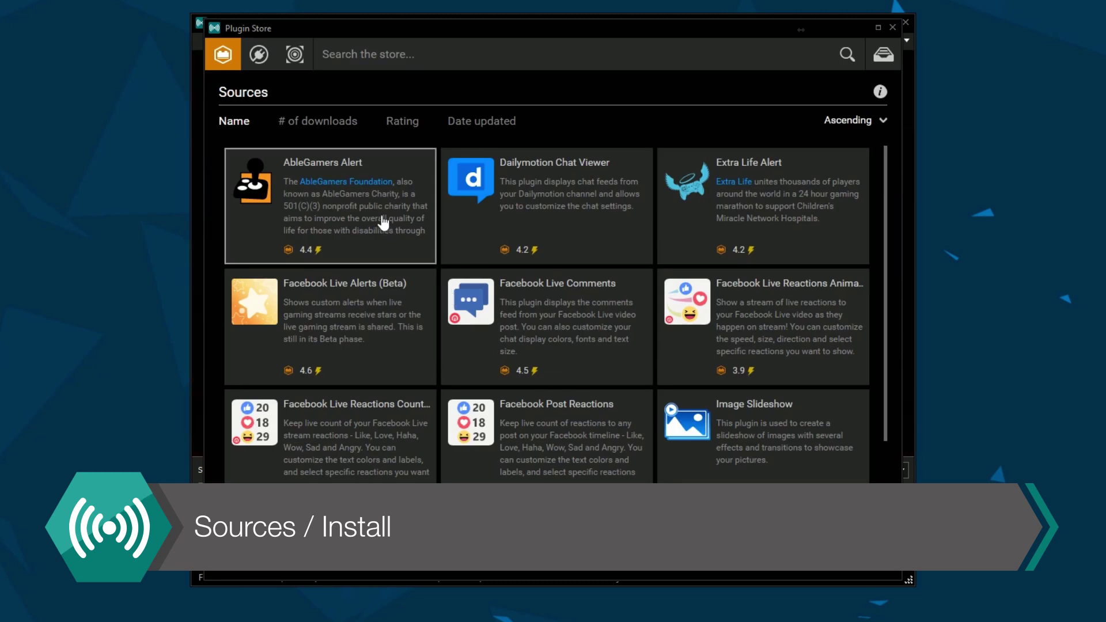
{"action": "left_click", "coordinate": [380, 214]}
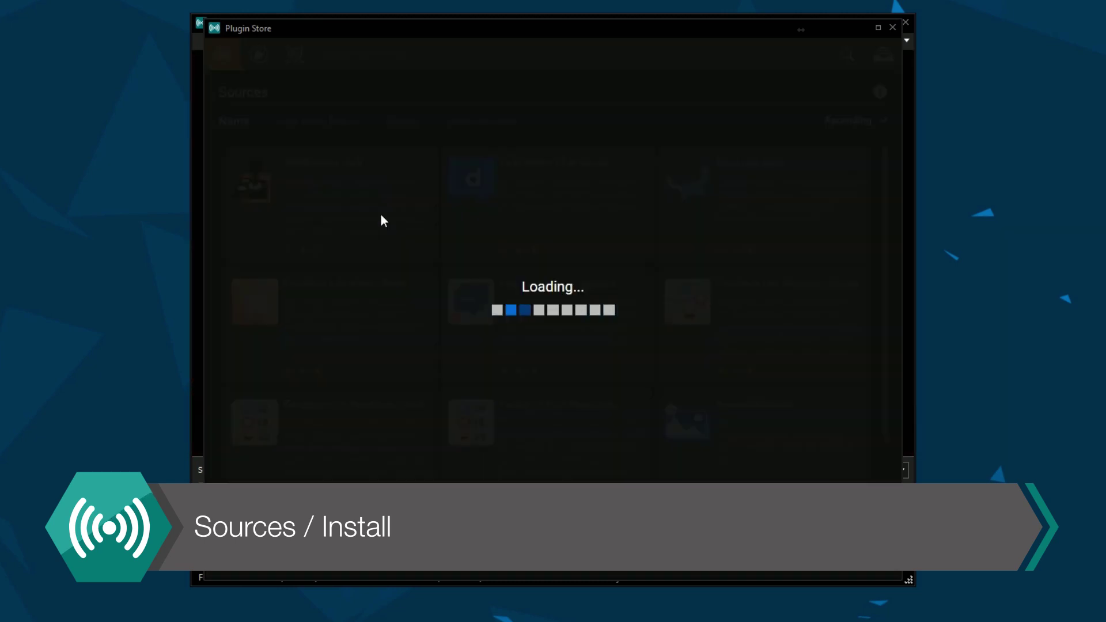
{"action": "left_click", "coordinate": [385, 170]}
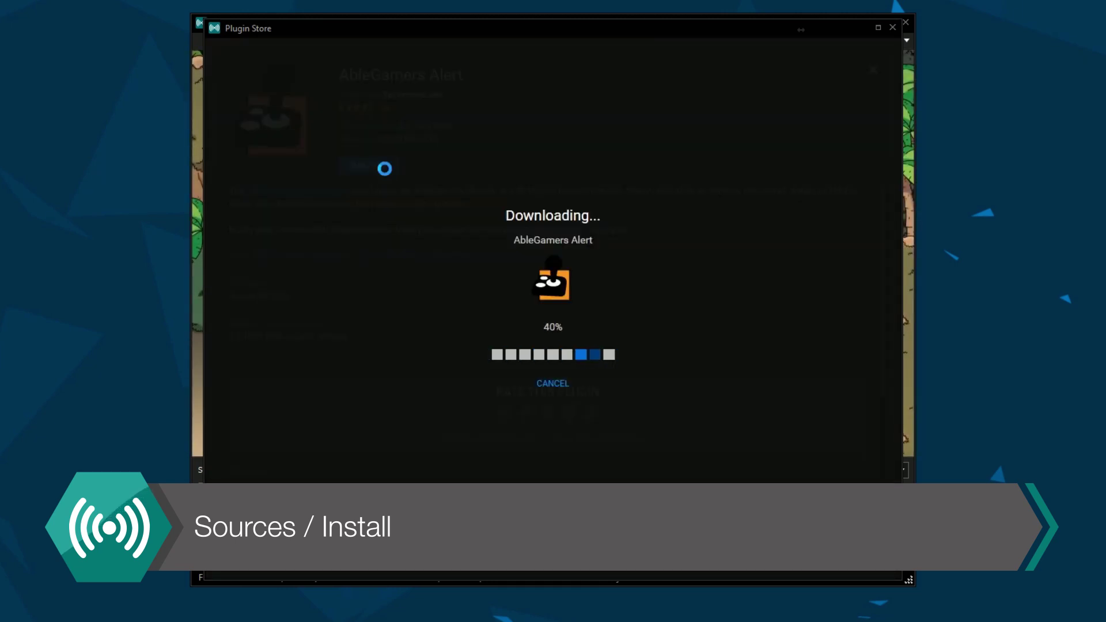
{"action": "left_click", "coordinate": [550, 343]}
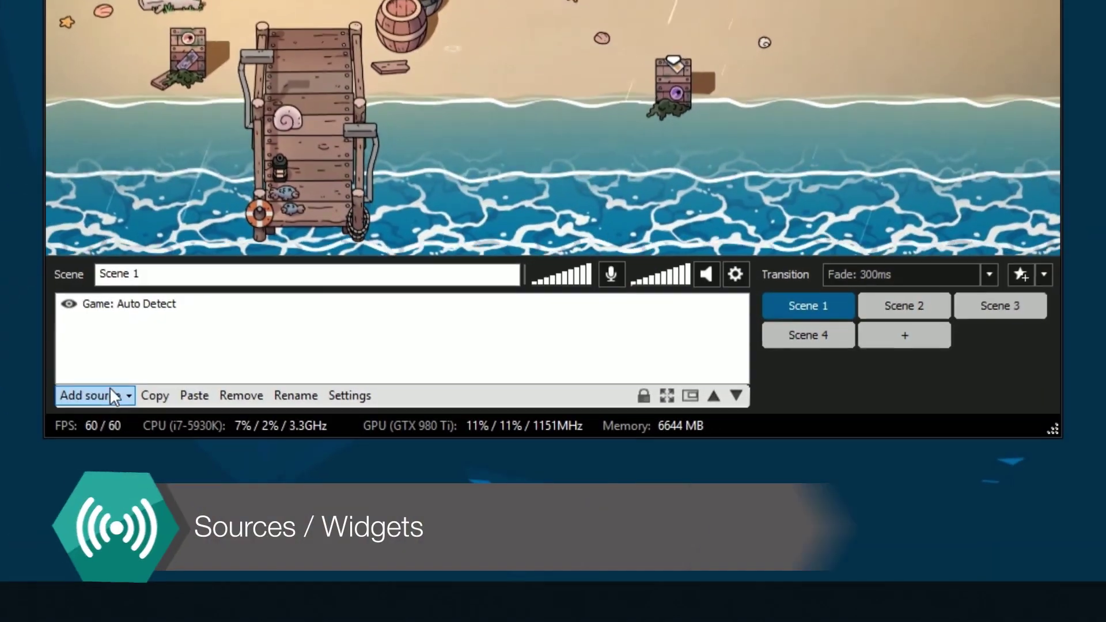
Add the AbleGamers Alert widget to Scene 1 and drag it to the top-left.
{"action": "left_click", "coordinate": [235, 557]}
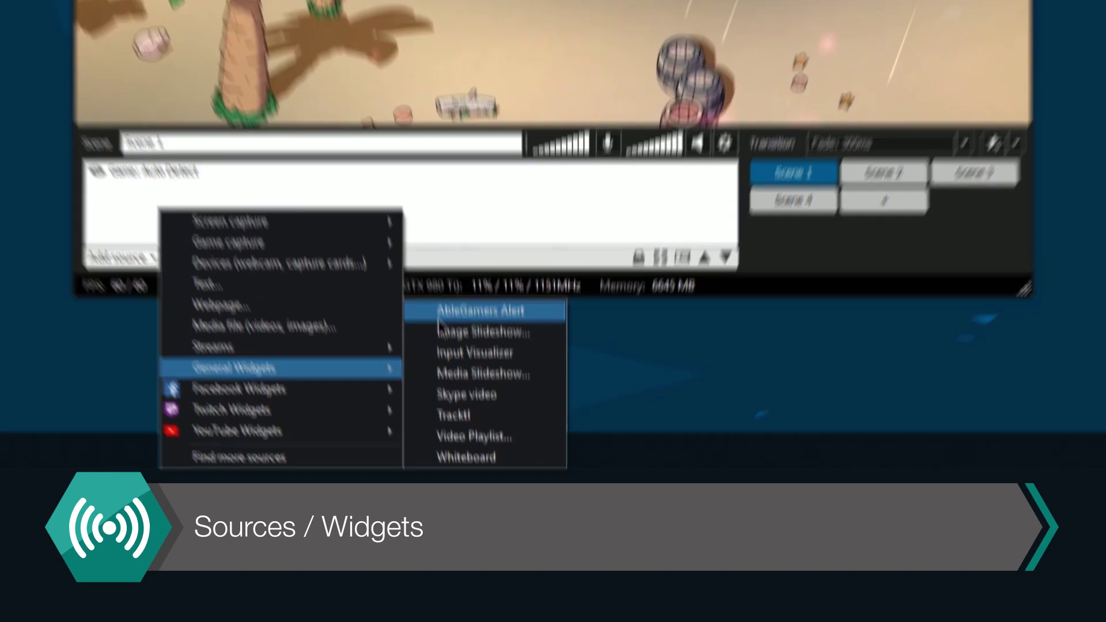
{"action": "left_click", "coordinate": [434, 279]}
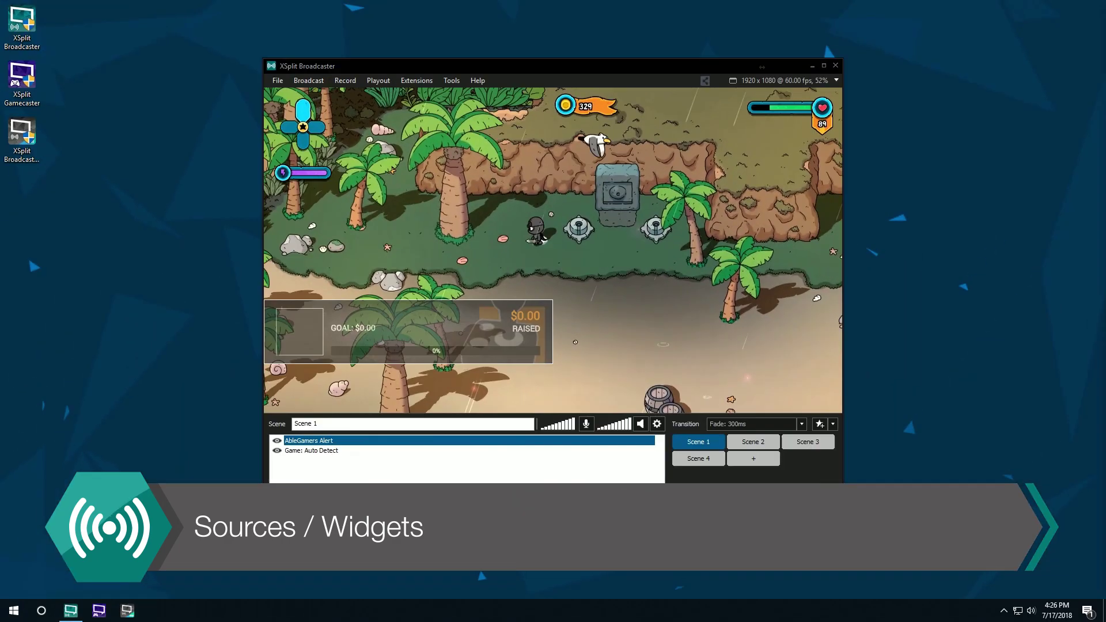
{"action": "left_click_drag", "start_coordinate": [429, 340], "coordinate": [429, 138]}
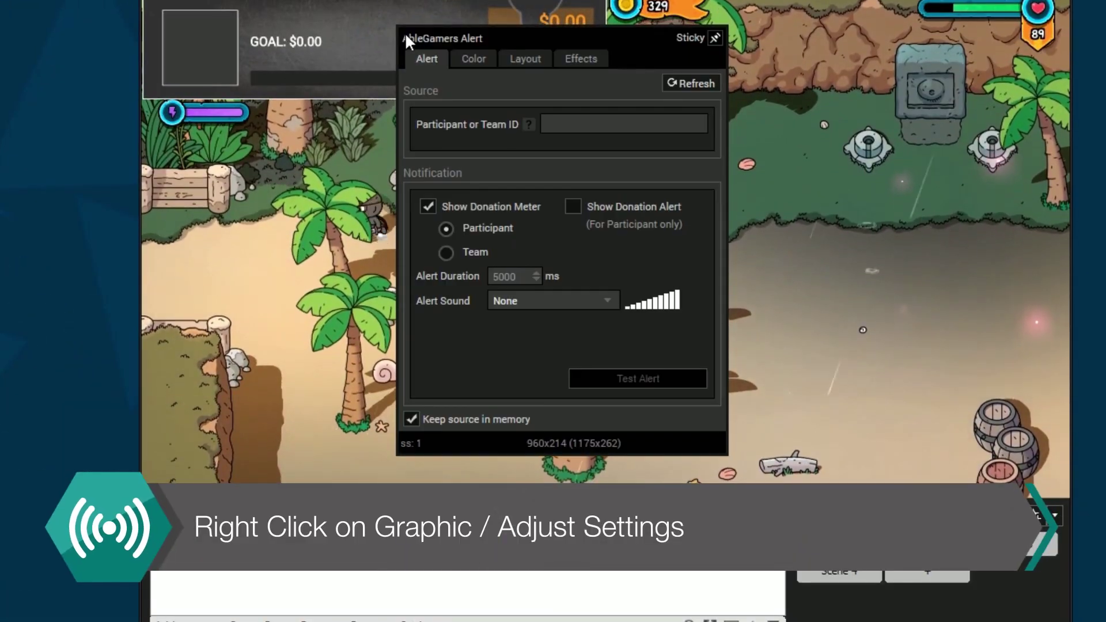
Enter participant ID 1855, enable donation alerts, and drag the widget toward the lower right.
{"action": "left_click", "coordinate": [575, 122]}
{"action": "type", "text": "18"}
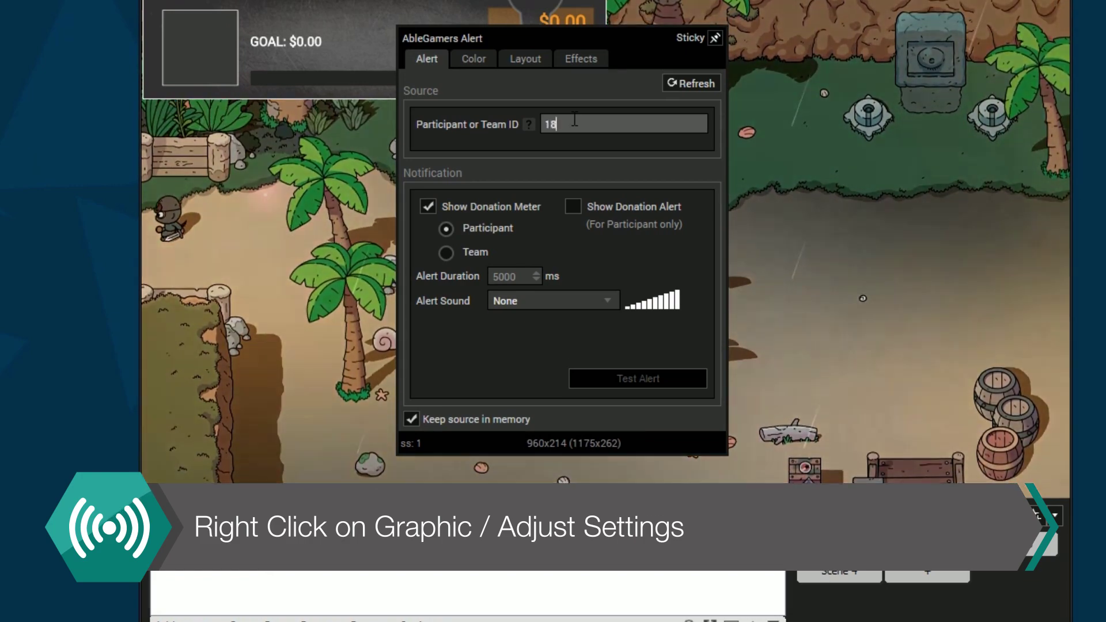
{"action": "type", "text": "55"}
{"action": "left_click", "coordinate": [573, 206]}
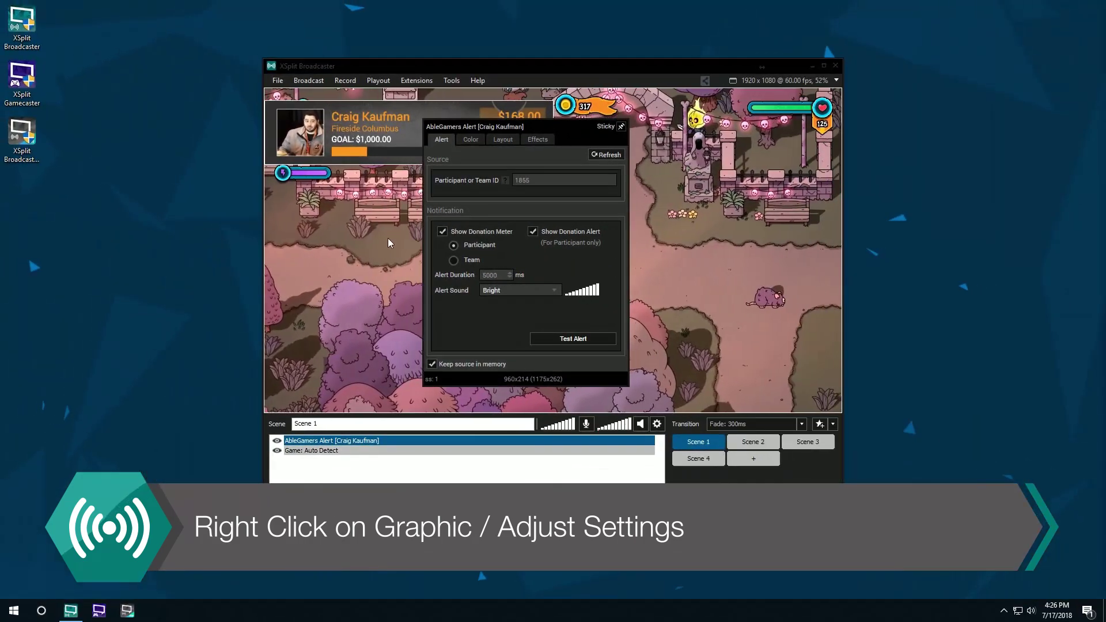
{"action": "left_click", "coordinate": [388, 243]}
{"action": "left_click_drag", "start_coordinate": [426, 147], "coordinate": [701, 384]}
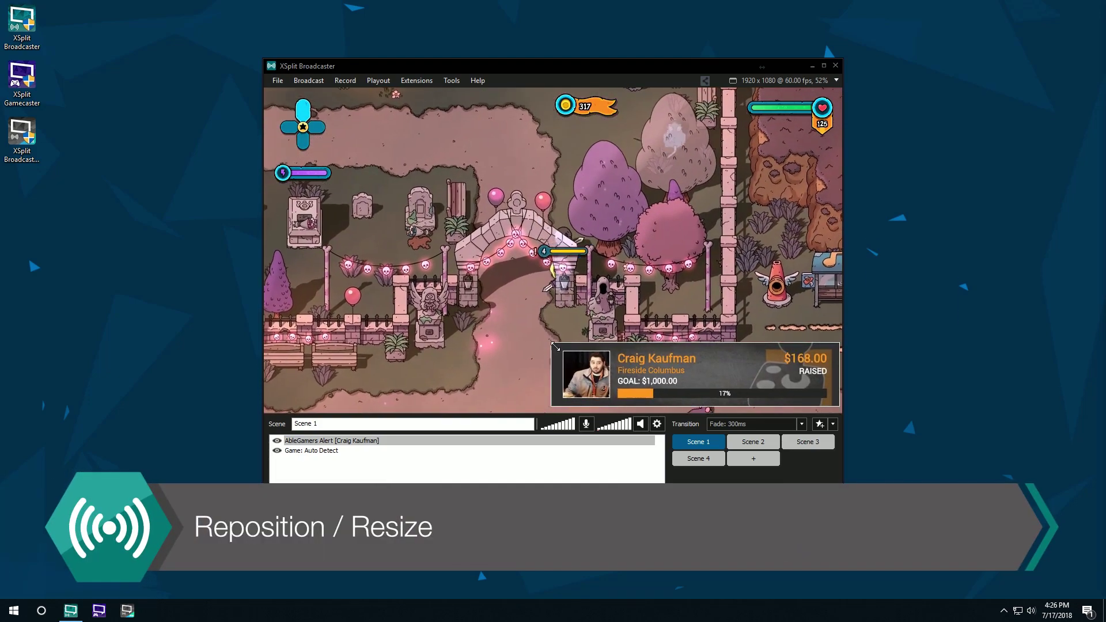
Drag the donation widget's corner handle to shrink it toward the bottom-left.
{"action": "mouse_move", "coordinate": [552, 376]}
{"action": "left_mouse_down"}
{"action": "mouse_move", "coordinate": [644, 382]}
{"action": "mouse_move", "coordinate": [302, 391]}
{"action": "left_mouse_up"}
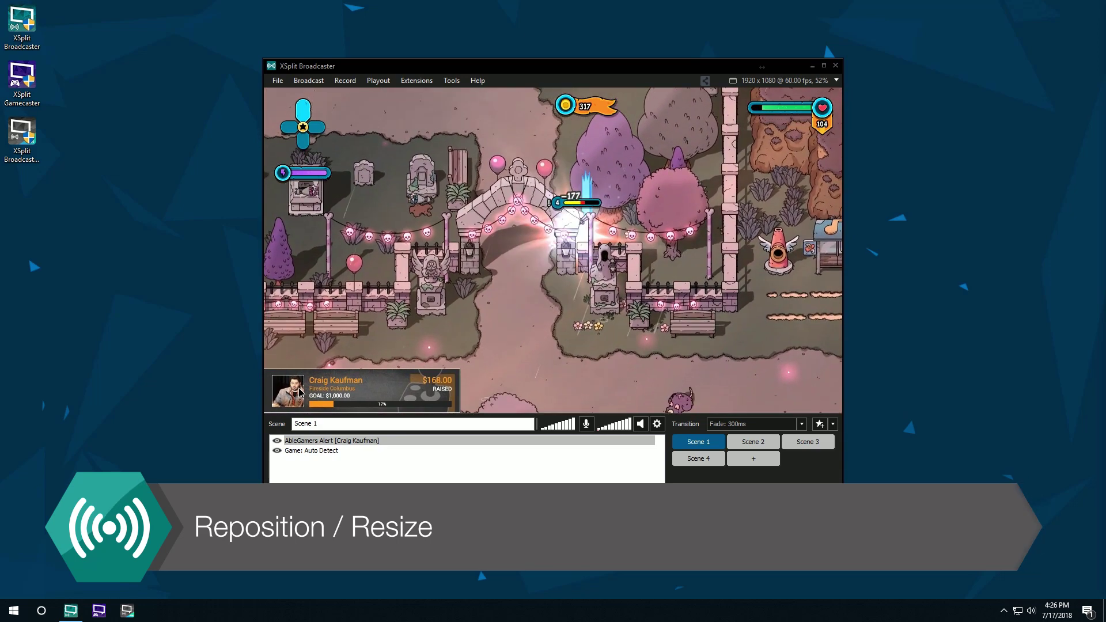